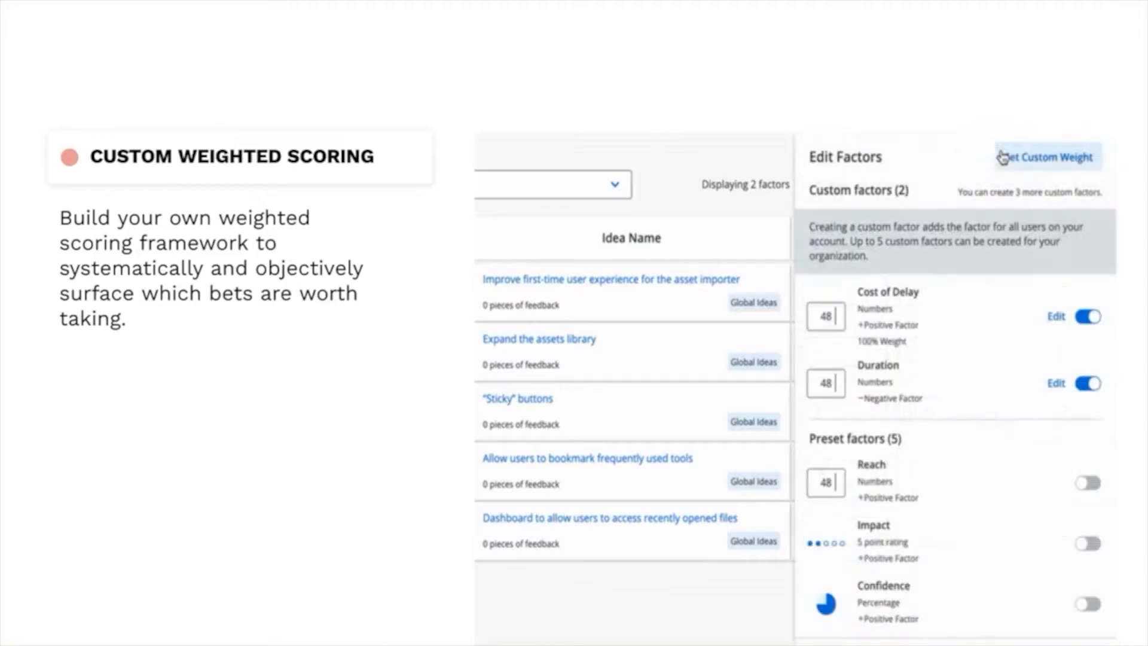
left_click(1051, 170)
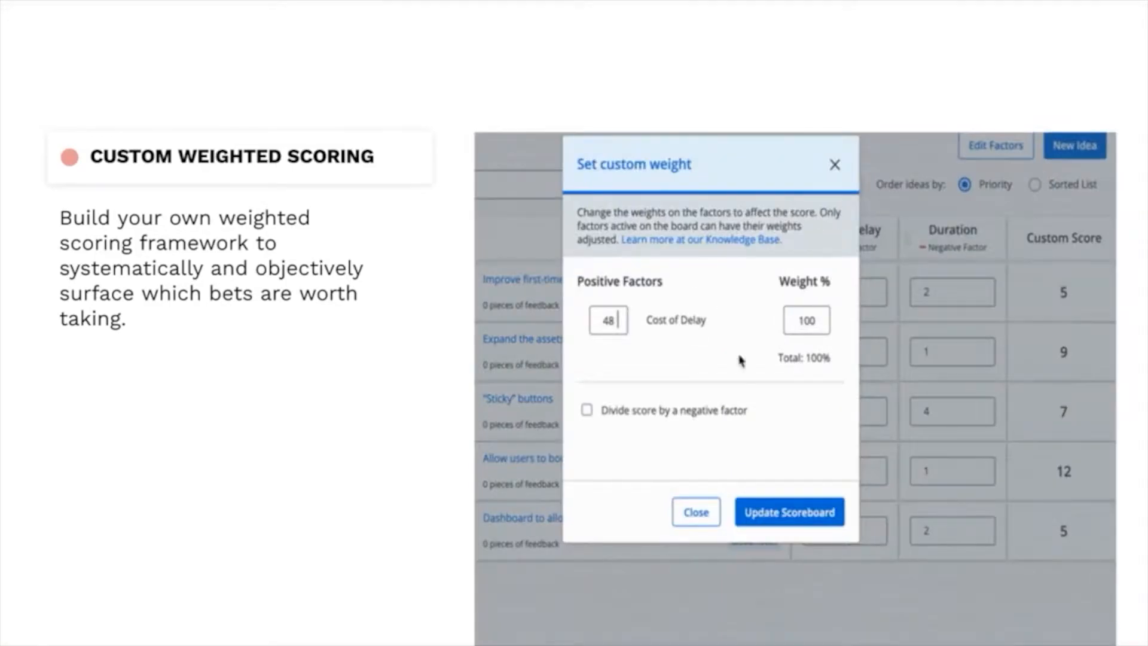
left_click(586, 410)
left_click(776, 515)
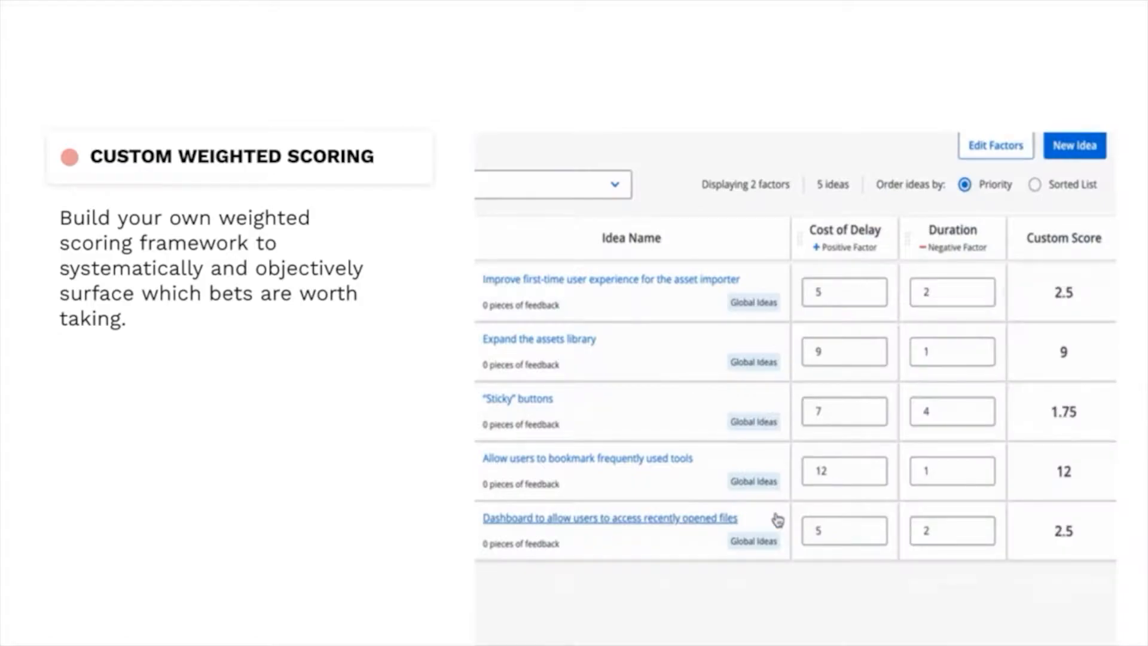
left_click(1003, 153)
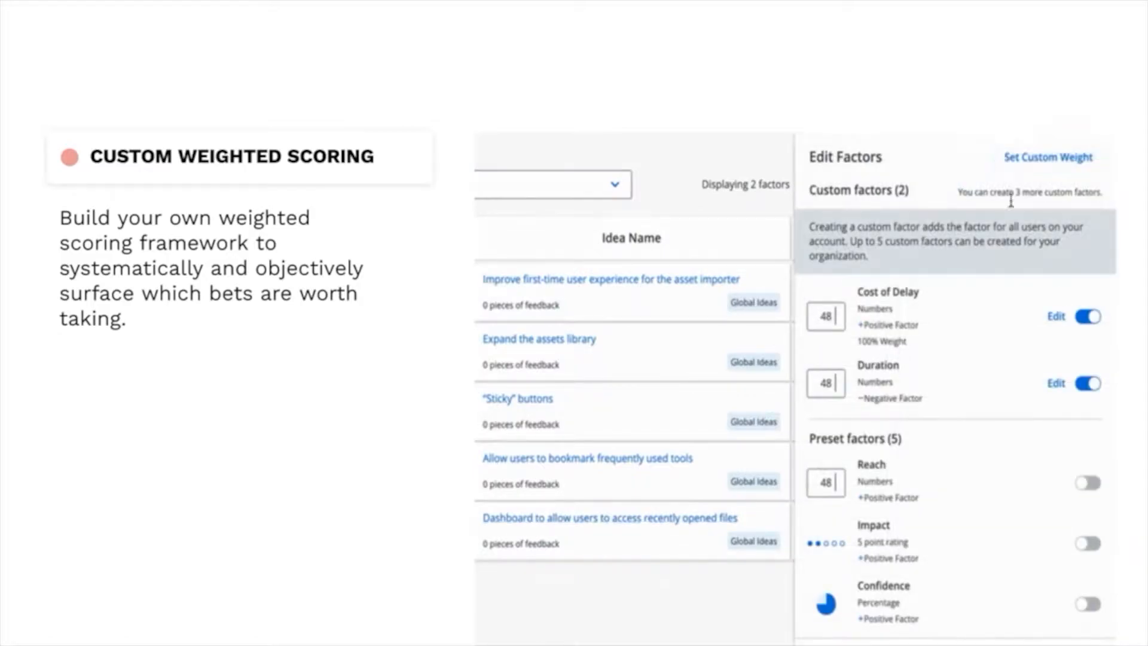
left_click(1050, 160)
left_click(586, 410)
left_click(776, 515)
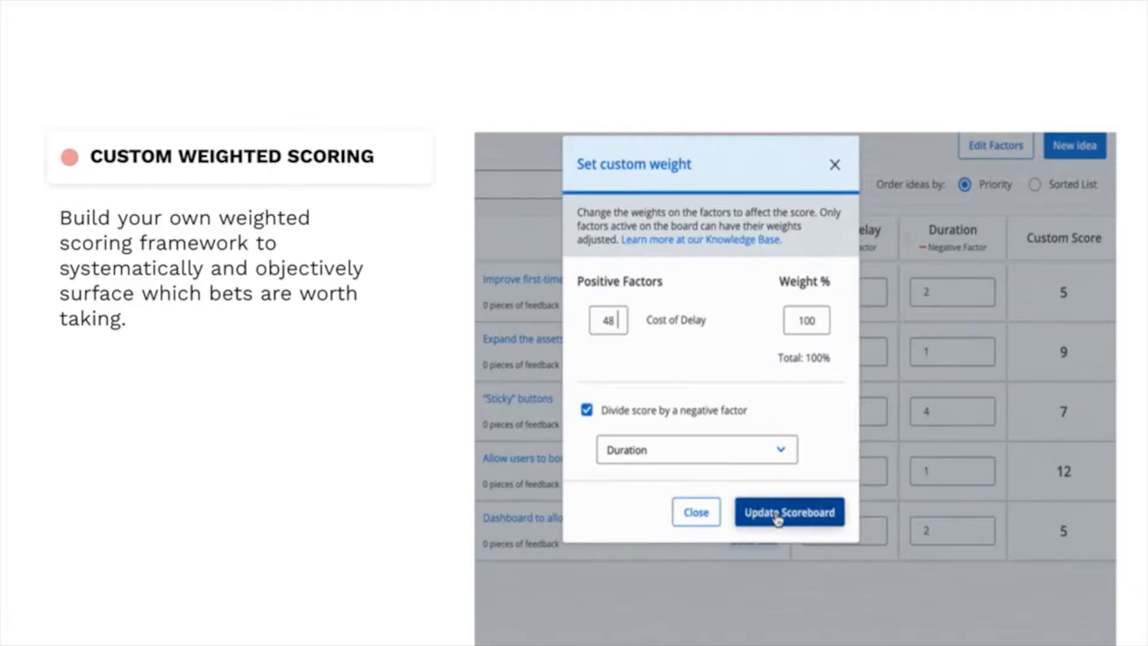
left_click(1000, 154)
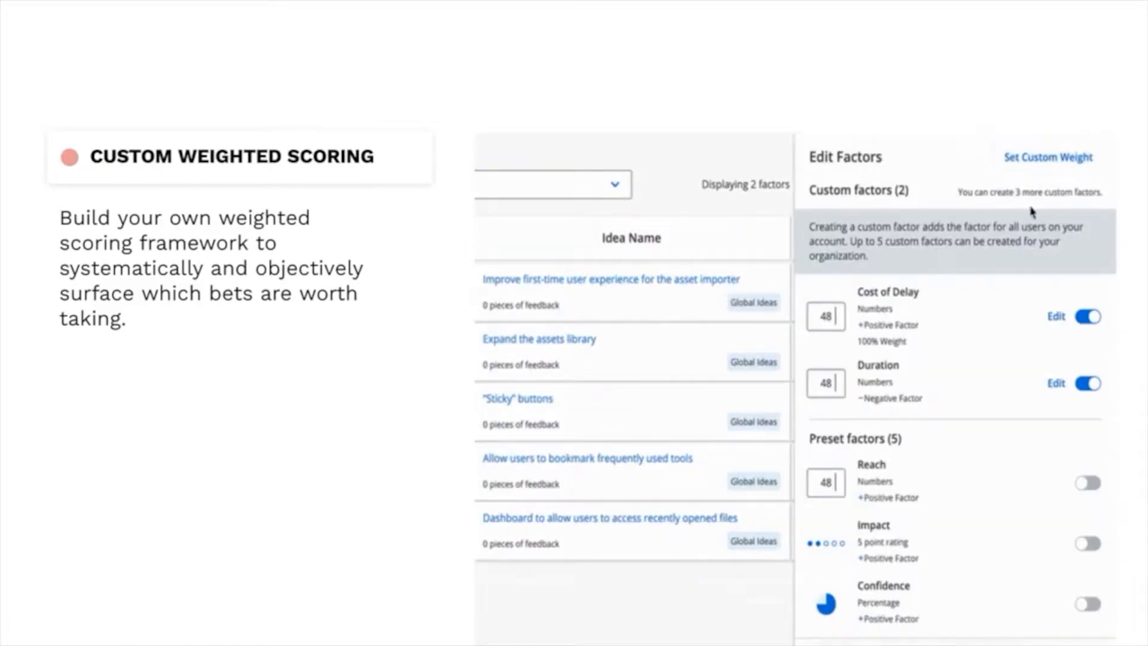
left_click(1049, 168)
left_click(587, 412)
left_click(777, 516)
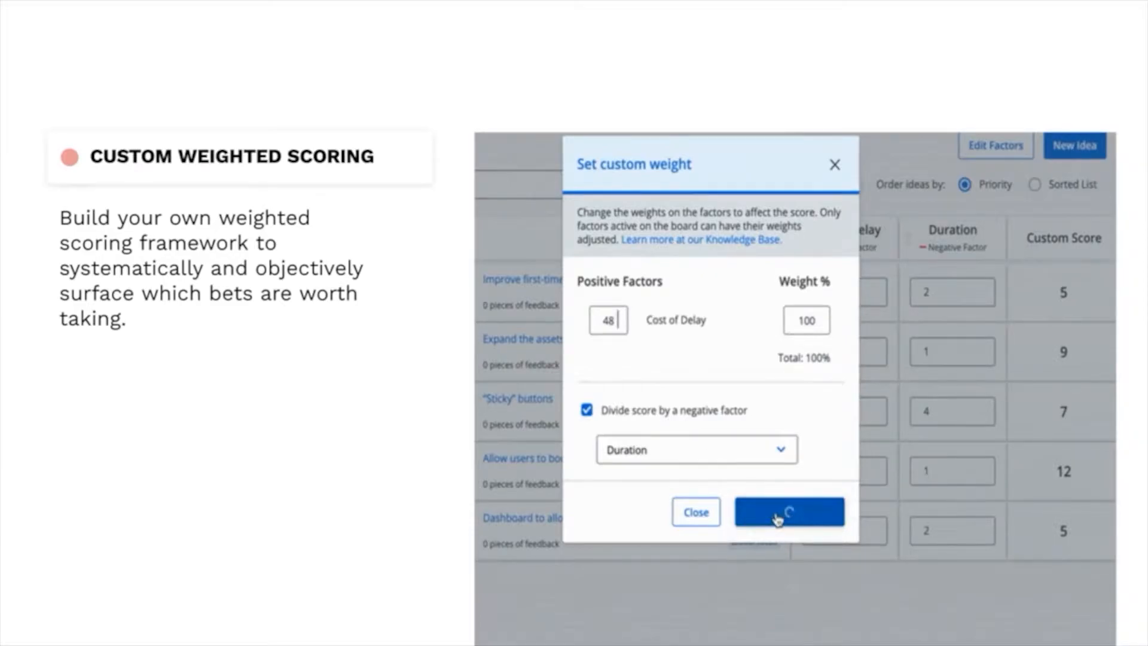
left_click(997, 146)
left_click(1004, 158)
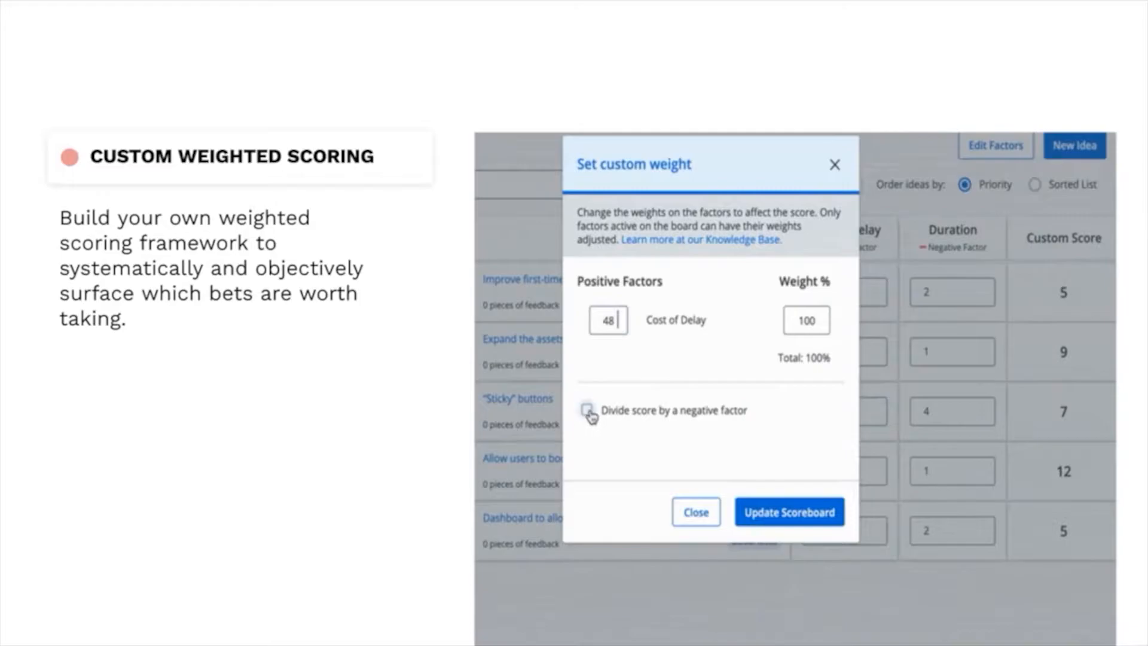
left_click(588, 410)
left_click(777, 518)
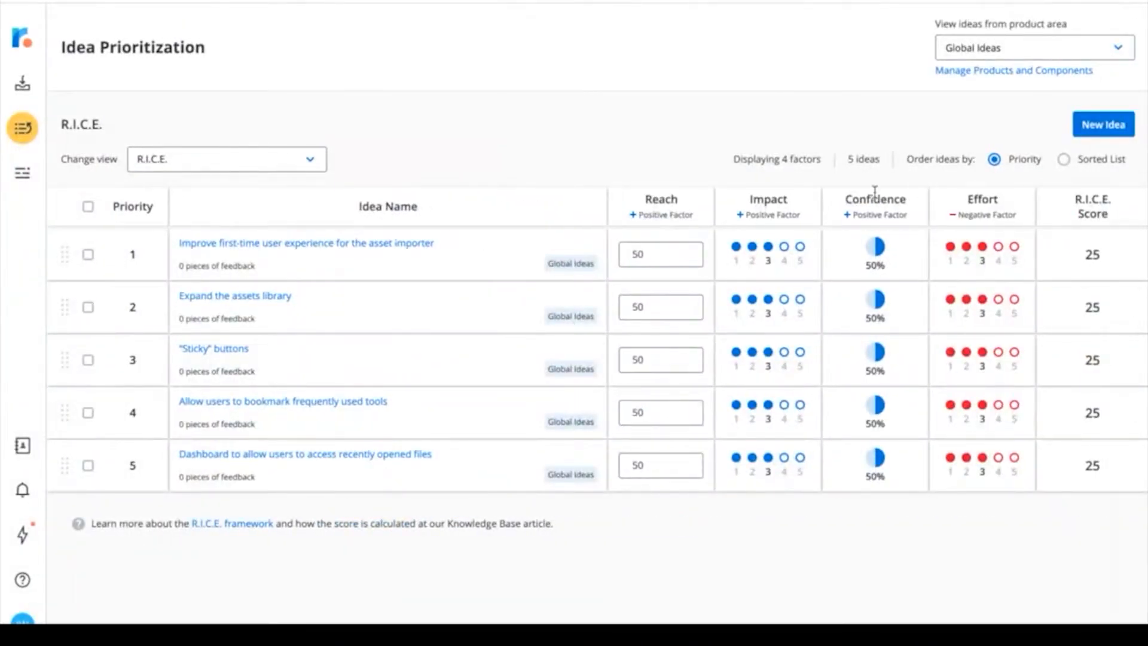
Create a custom view named WSJF for the idea prioritization board and switch to it
left_click(228, 160)
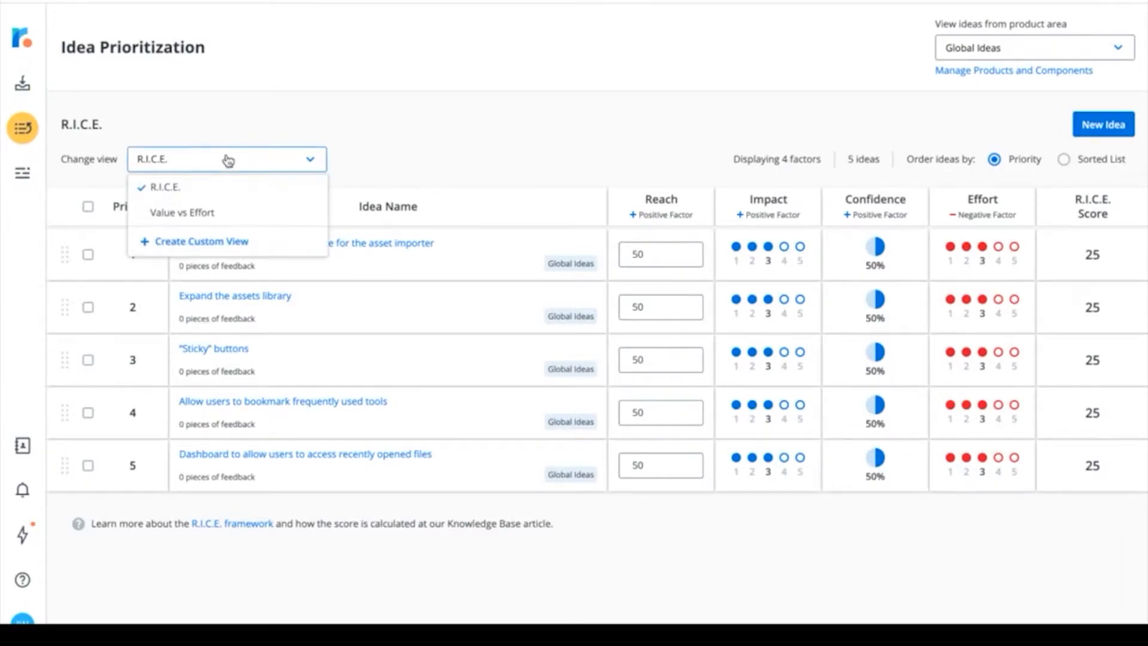
left_click(211, 243)
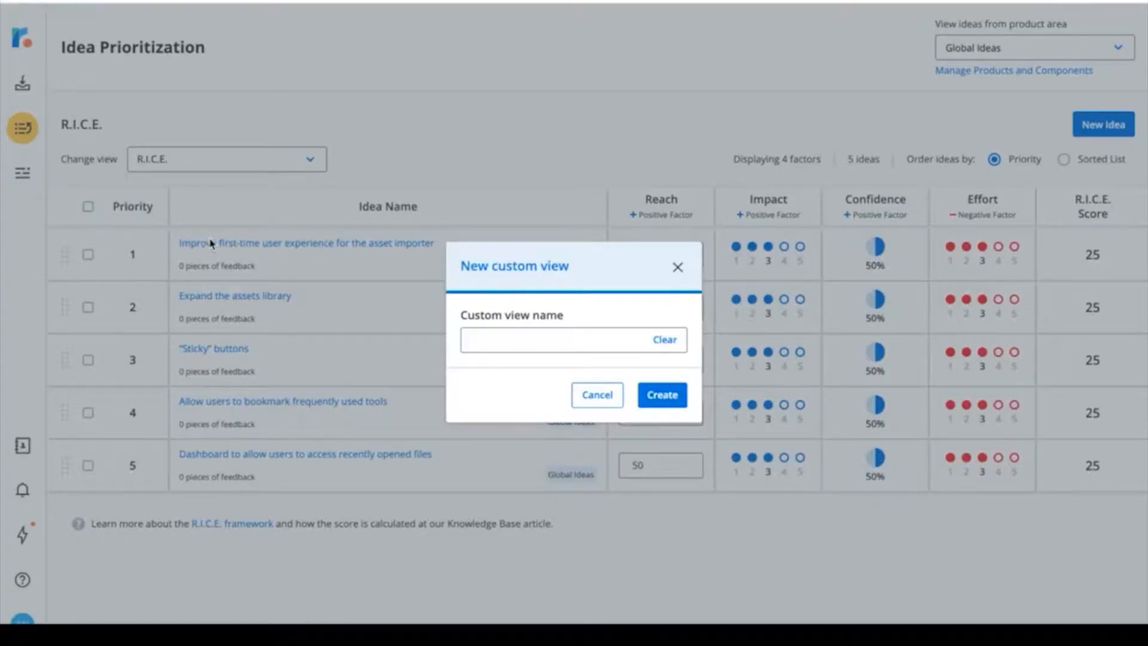
left_click(528, 331)
type("WSJF")
left_click(668, 395)
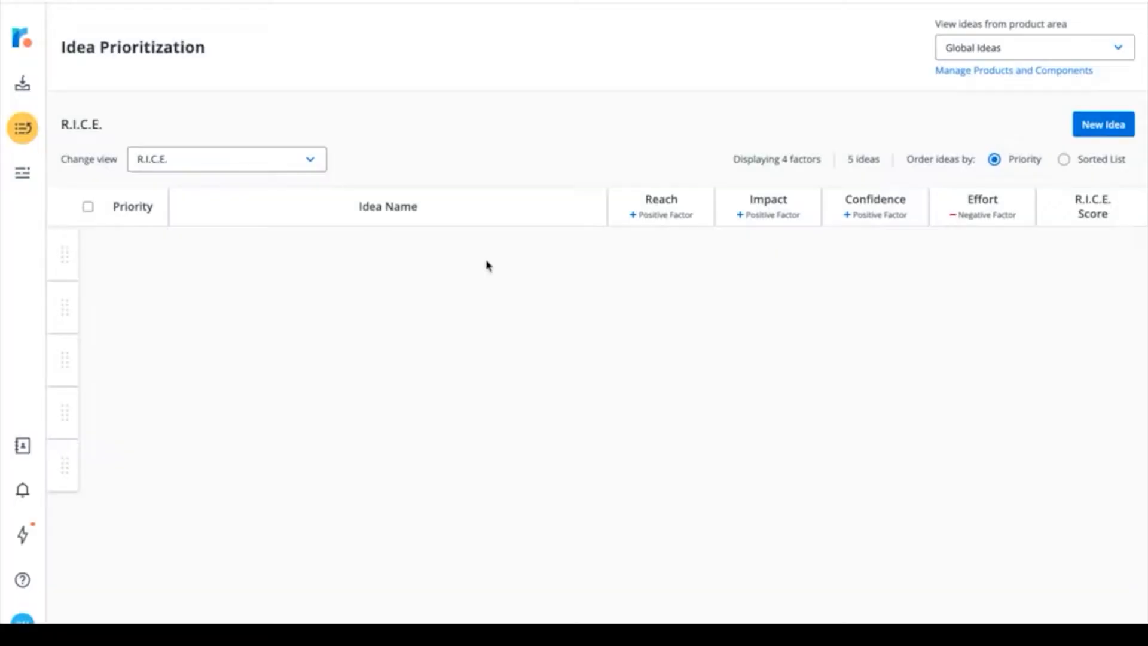
left_click(282, 170)
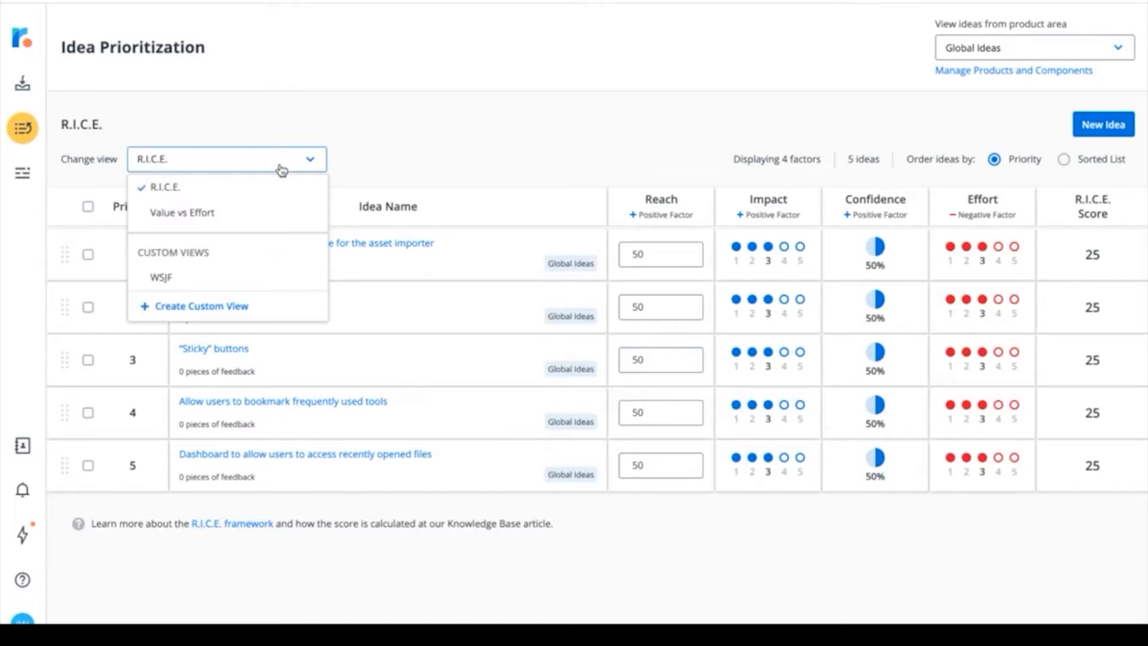
left_click(223, 278)
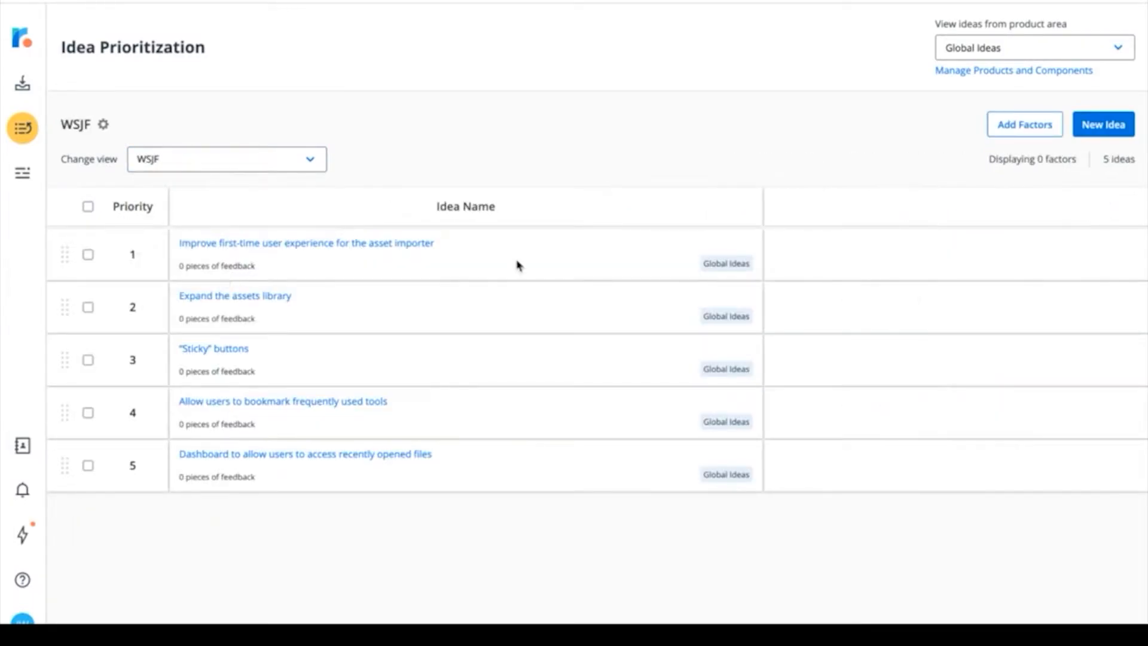
Start a new custom factor for the WSJF view
left_click(1034, 133)
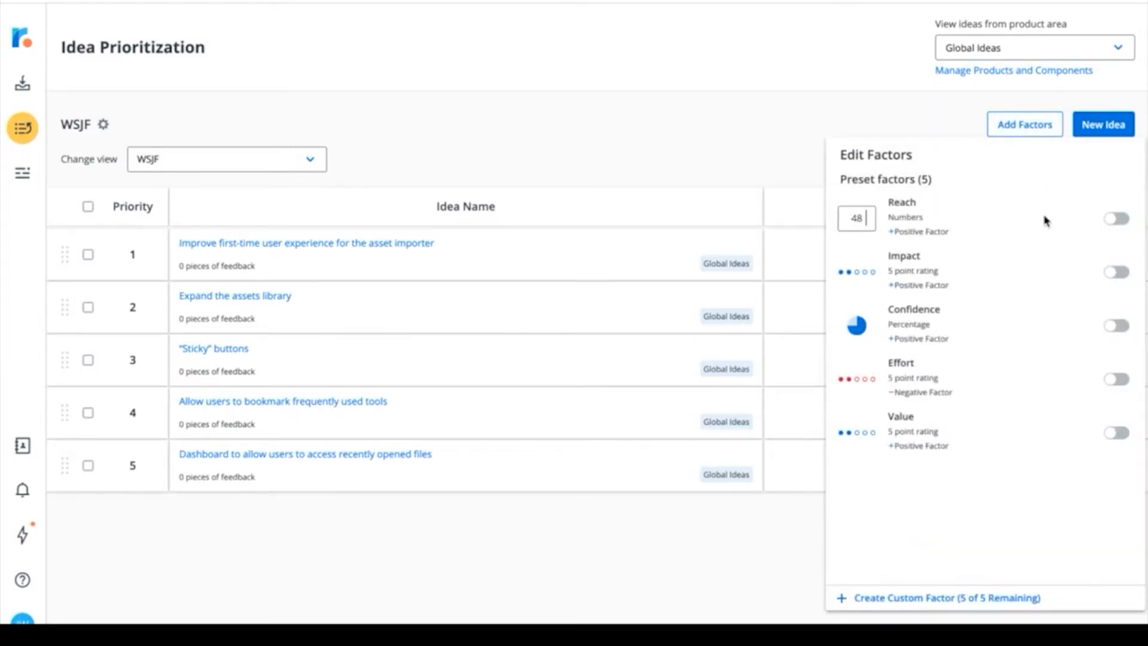
left_click(1112, 221)
left_click(1123, 233)
left_click(882, 600)
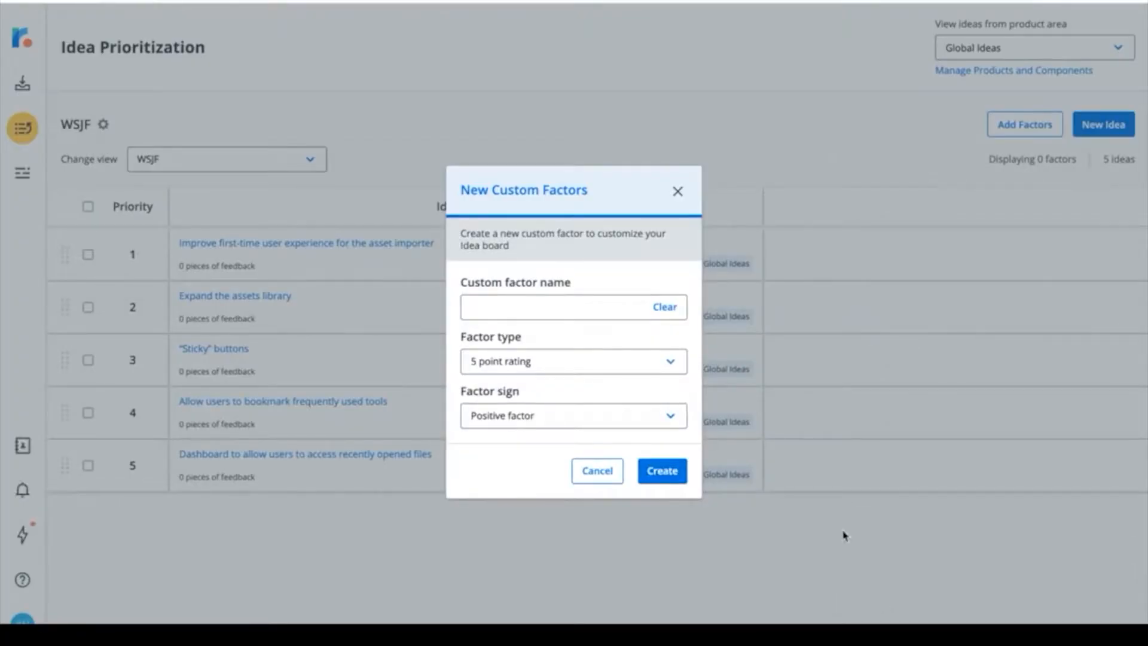
Review the available factor types and factor signs for the new custom factor
left_click(629, 368)
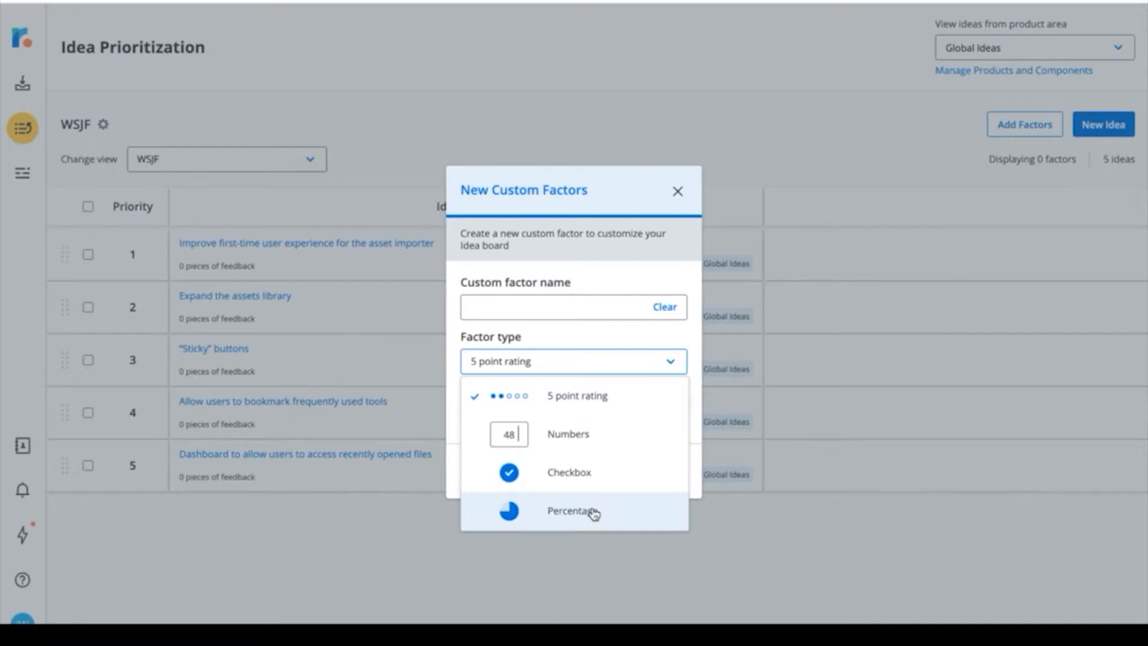
left_click(608, 276)
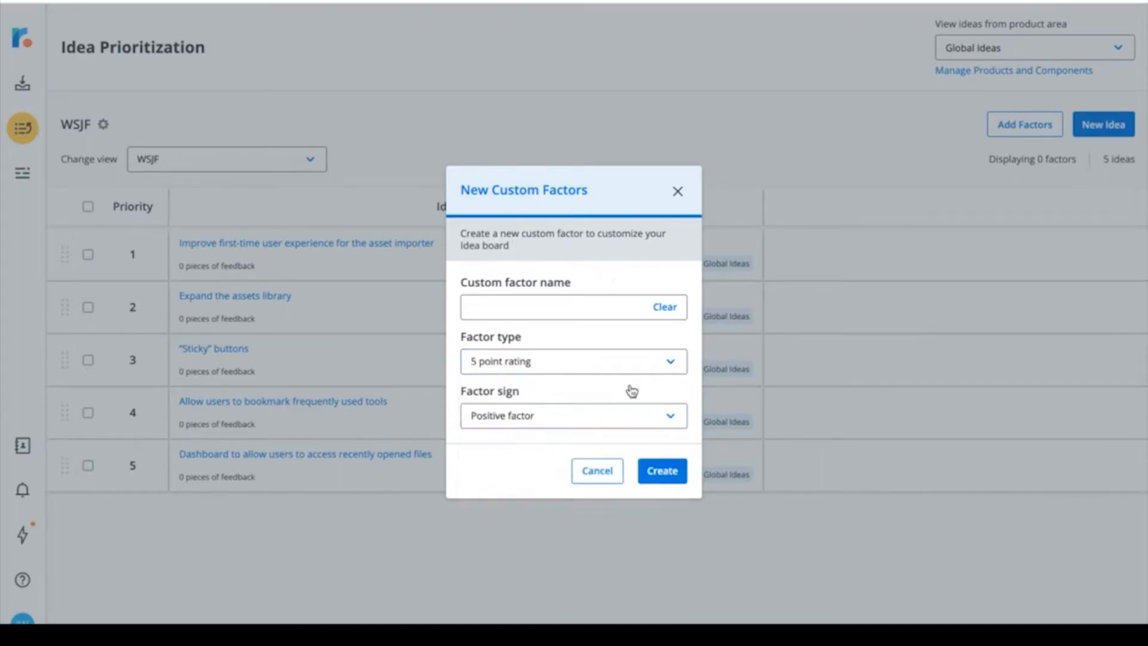
left_click(626, 414)
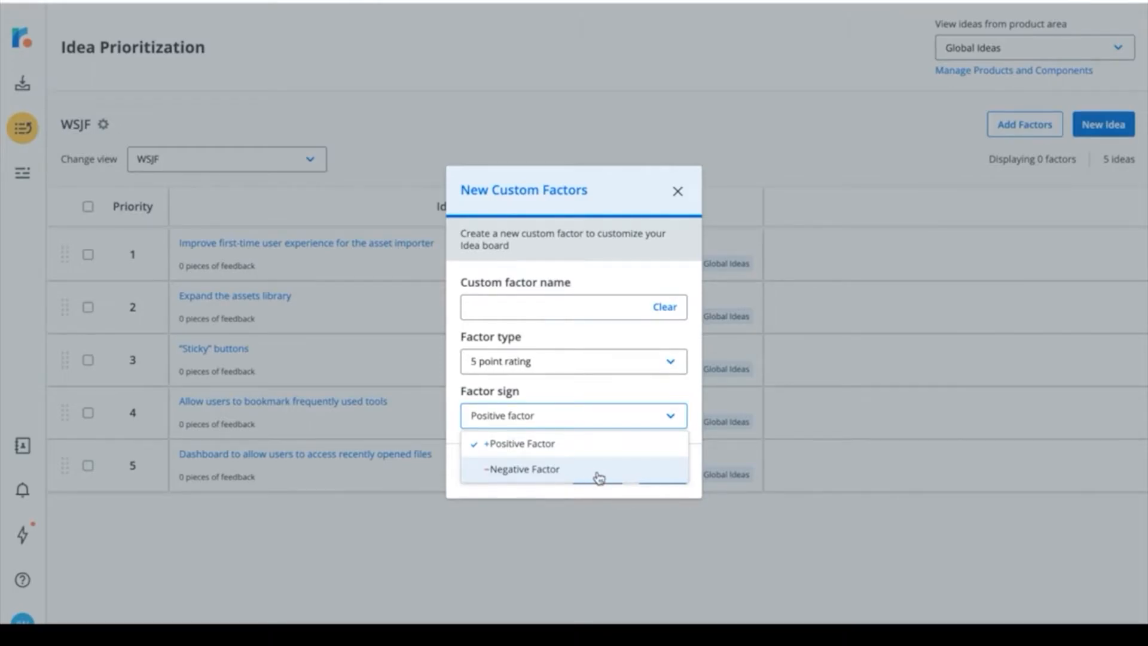
Name the custom factor Cost of Delay, set its type to Numbers and create it as a positive factor
left_click(537, 302)
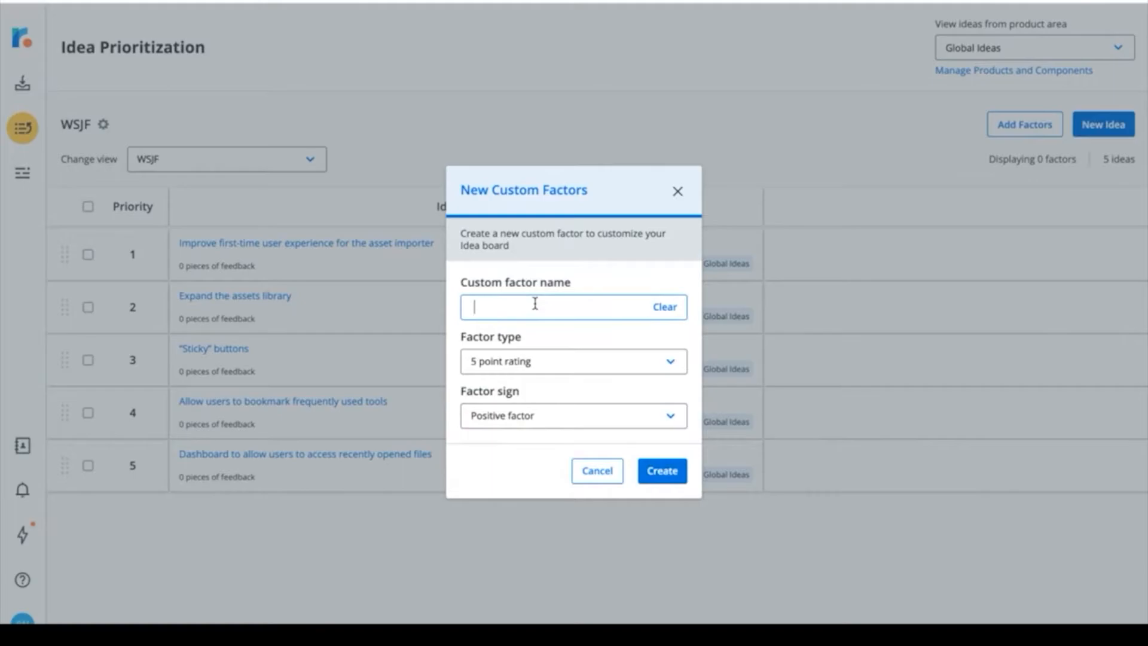
type("Cost of Delay")
left_click(539, 366)
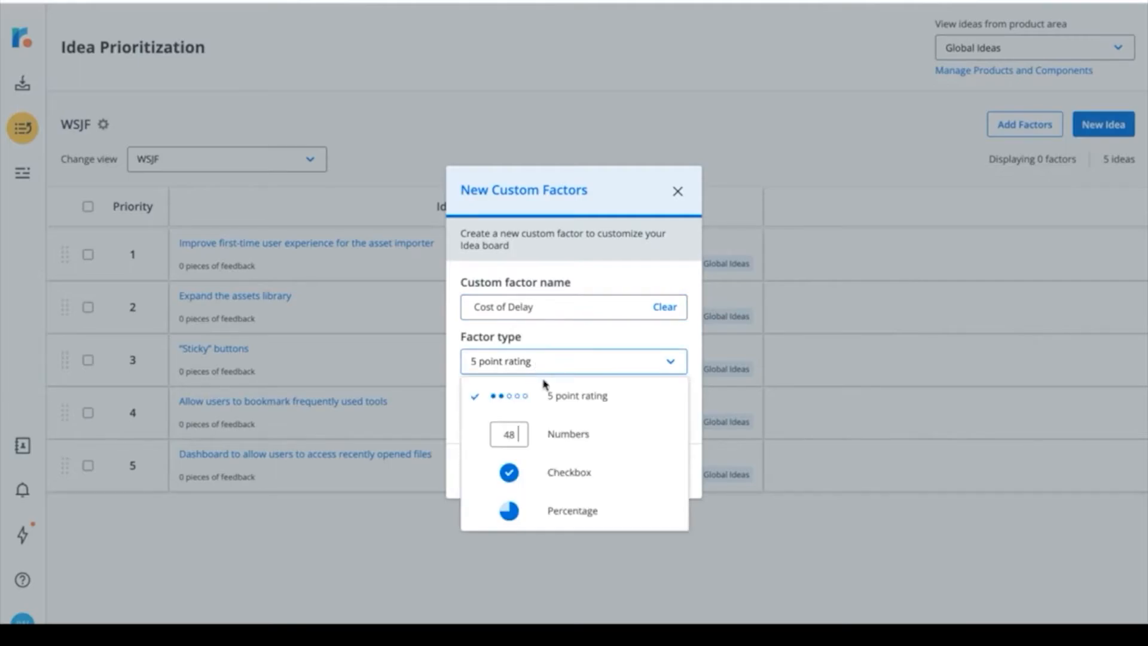
left_click(557, 433)
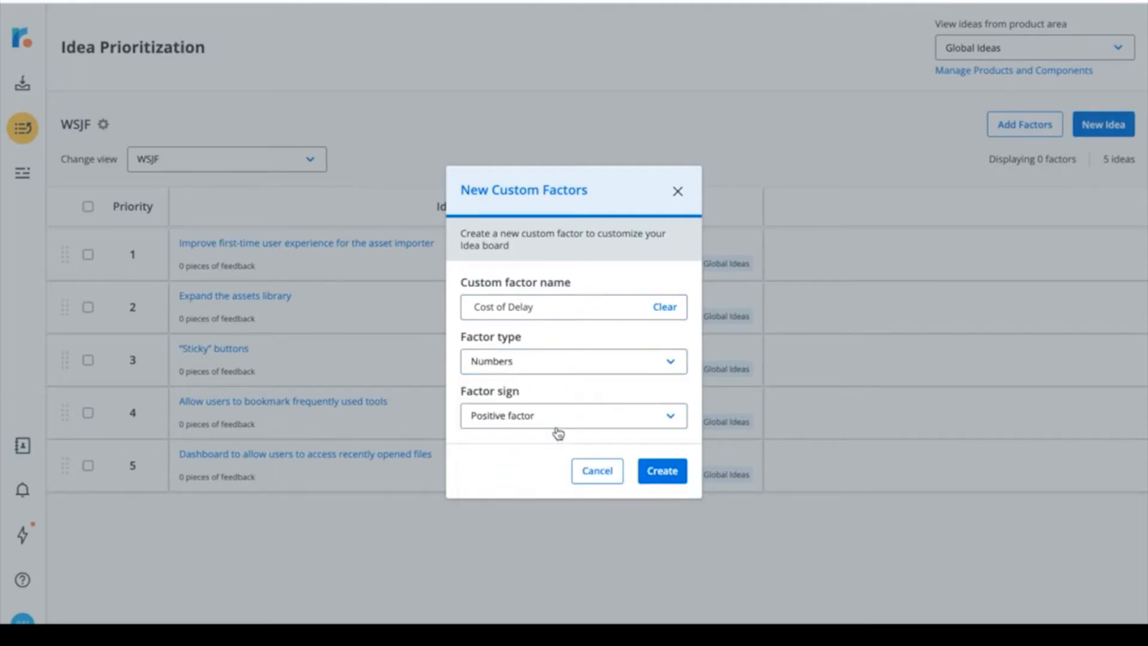
left_click(644, 474)
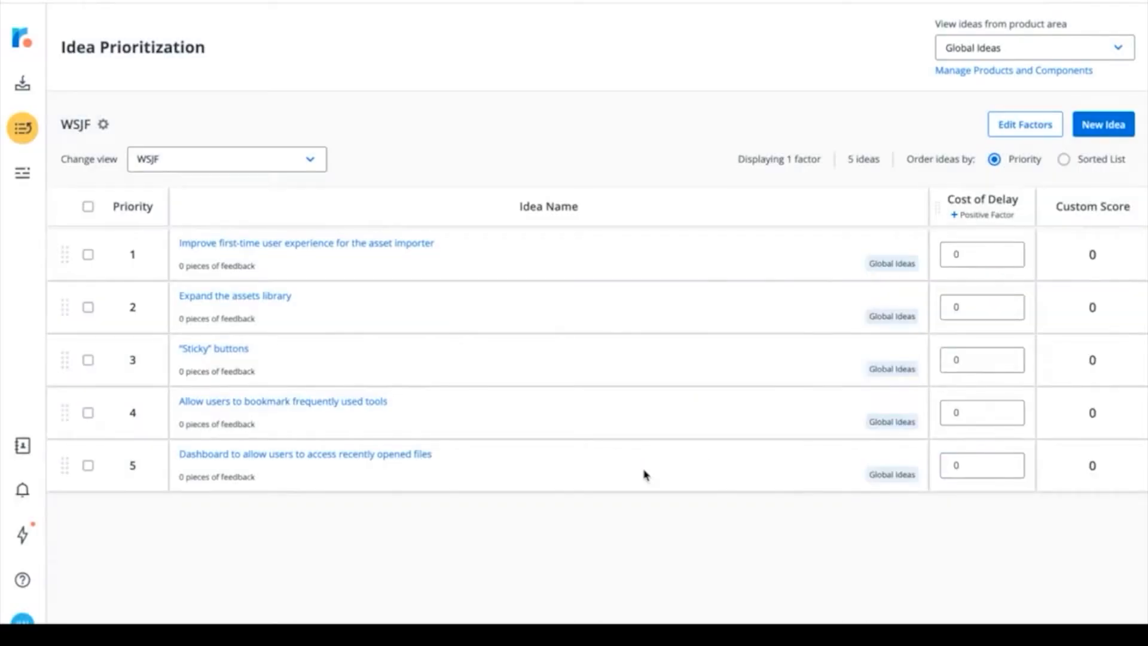
Create a second custom factor named Duration with the Numbers type as a negative factor
left_click(1019, 131)
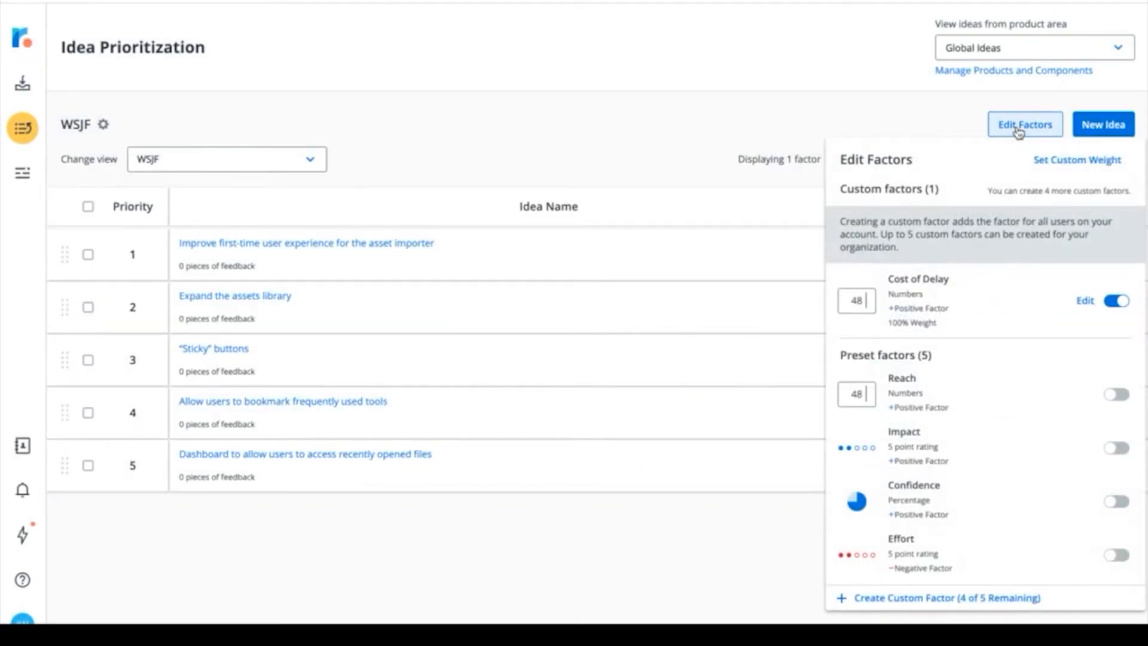
left_click(961, 598)
left_click(579, 306)
type("Duration")
left_click(554, 361)
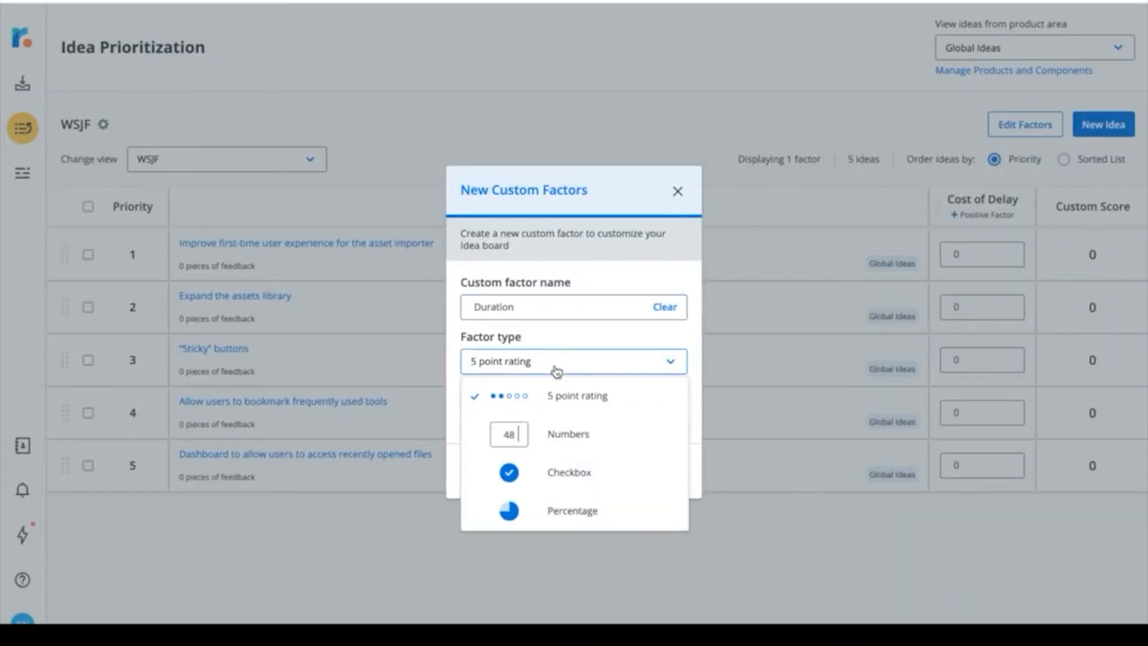
left_click(583, 445)
left_click(594, 420)
left_click(568, 469)
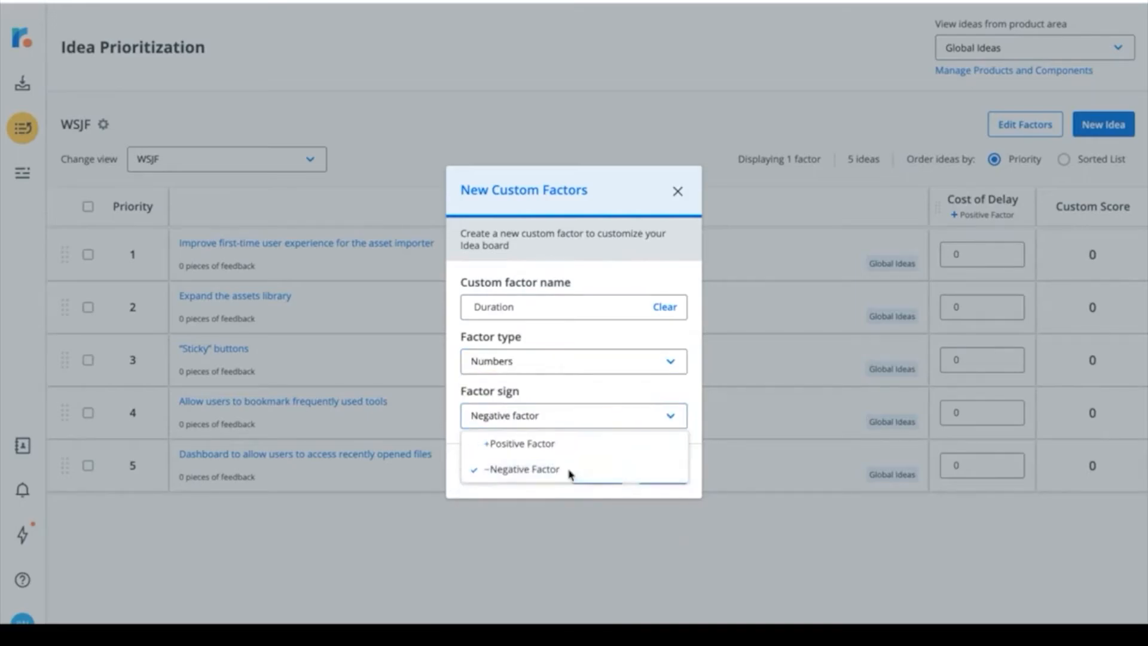
left_click(655, 472)
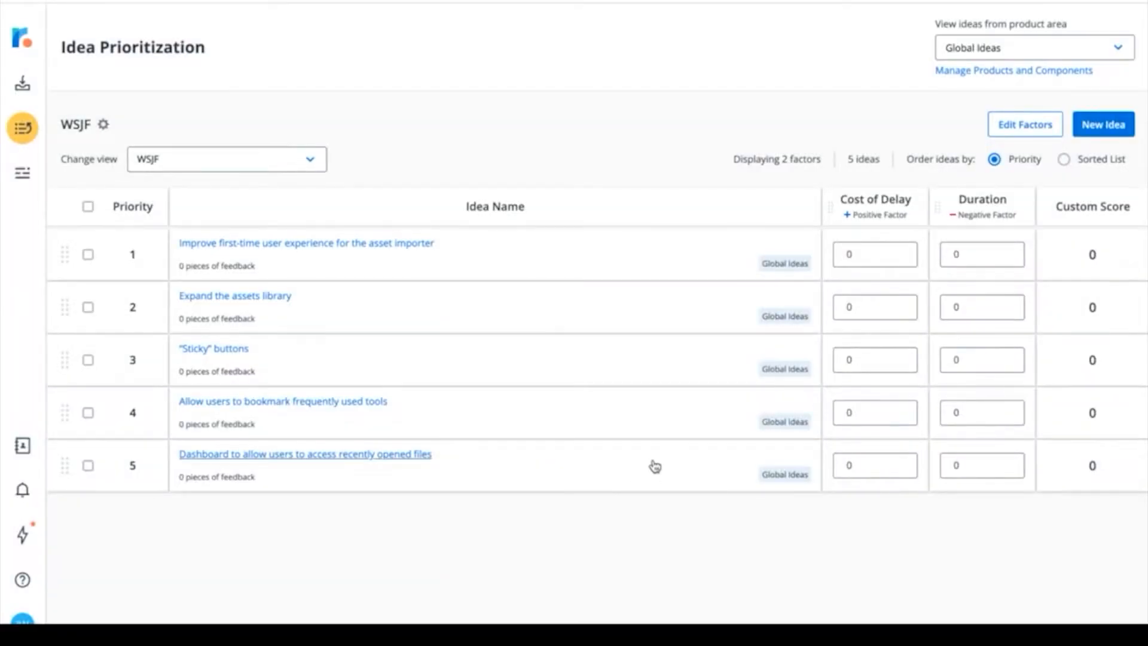
Open the custom weight settings for the WSJF view's factors
left_click(1006, 133)
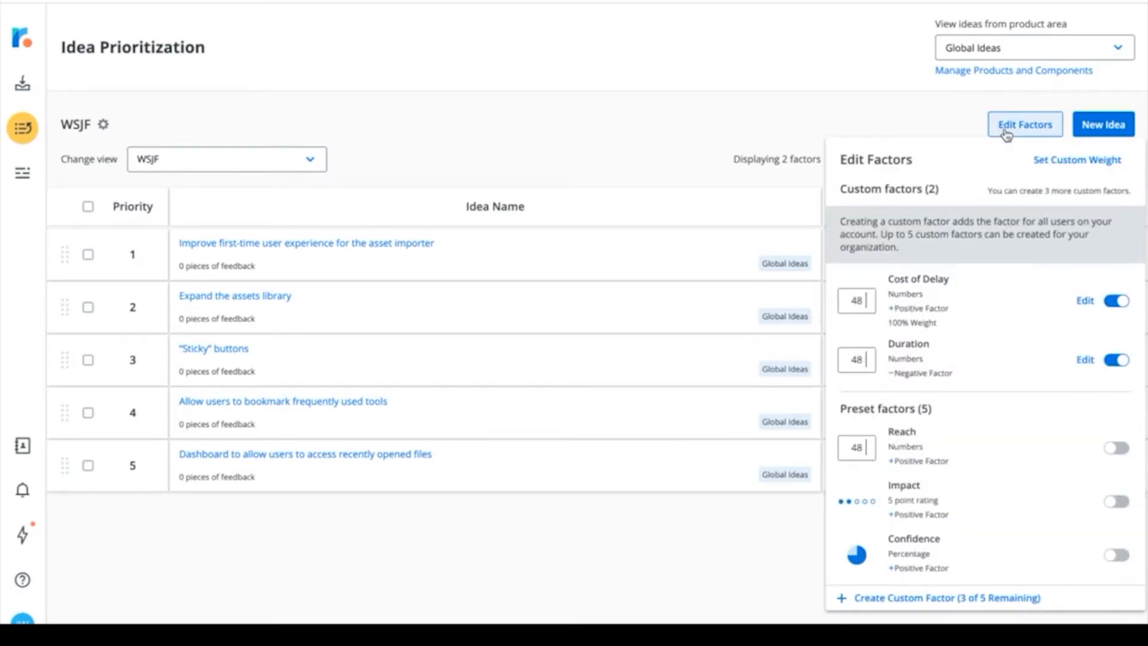
left_click(1052, 163)
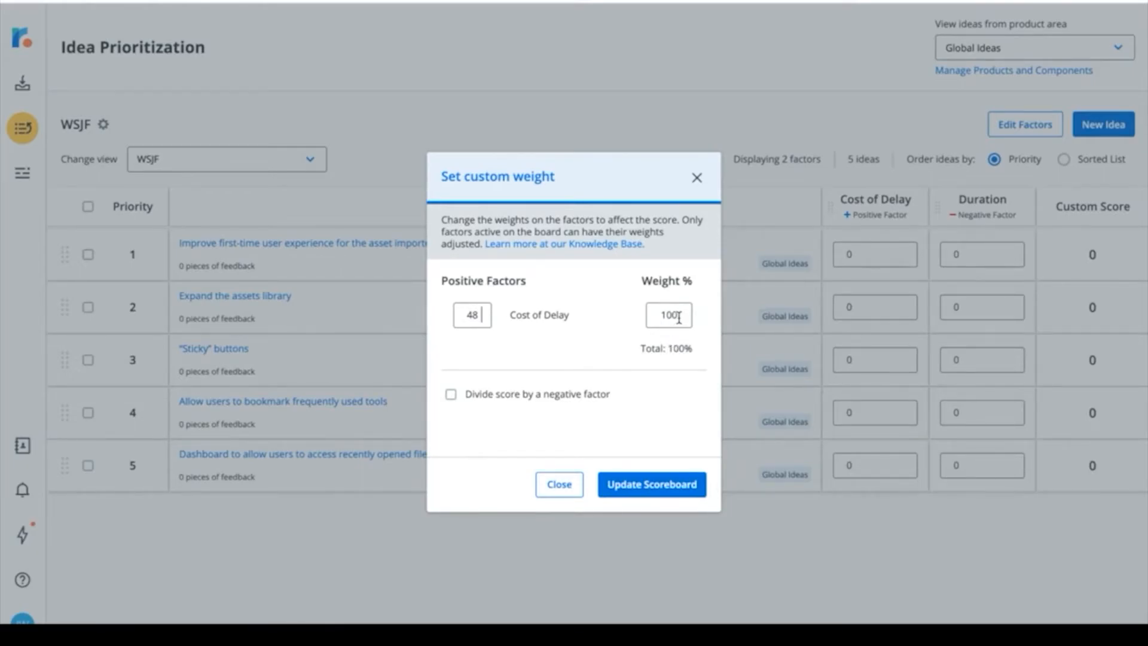
Try a Cost of Delay weight of 50%, and set it back to 100%
left_click_drag(679, 318, 644, 323)
type("50")
left_click(584, 345)
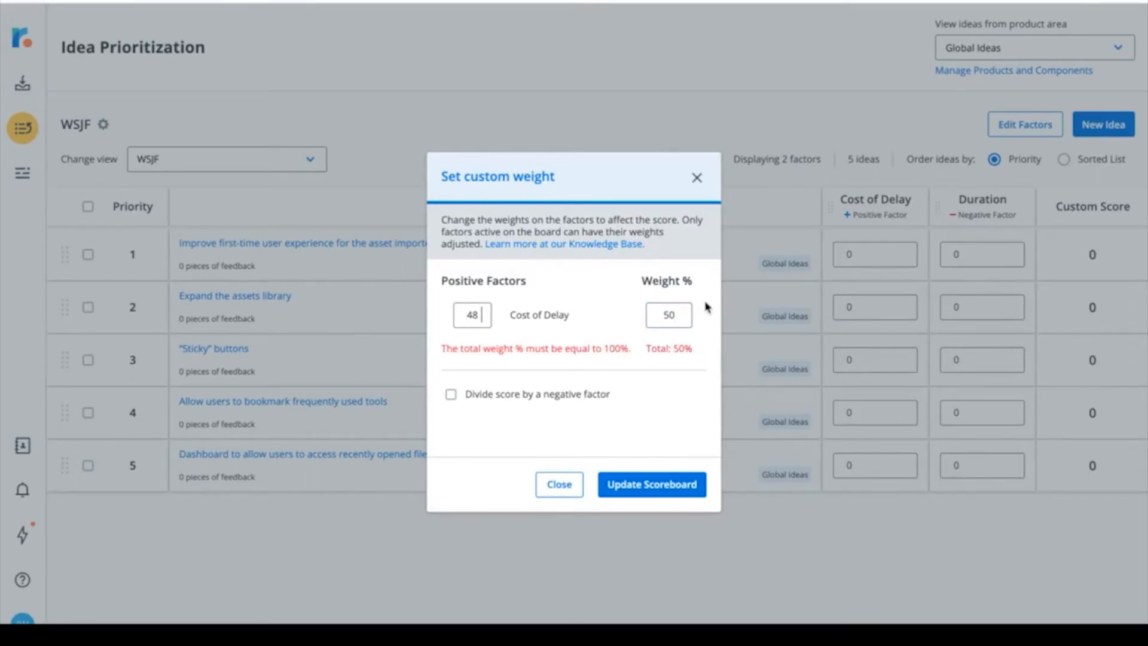
left_click_drag(680, 314, 635, 317)
type("100")
left_click(596, 375)
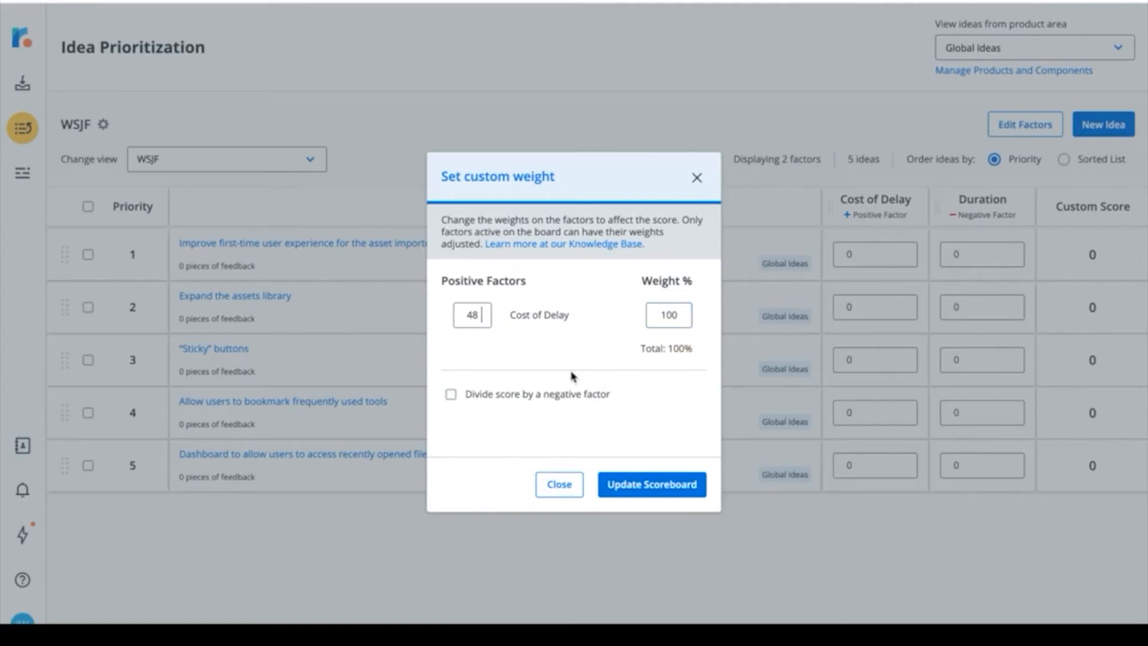
Divide the score by the negative factor Duration and update the scoreboard
left_click(451, 394)
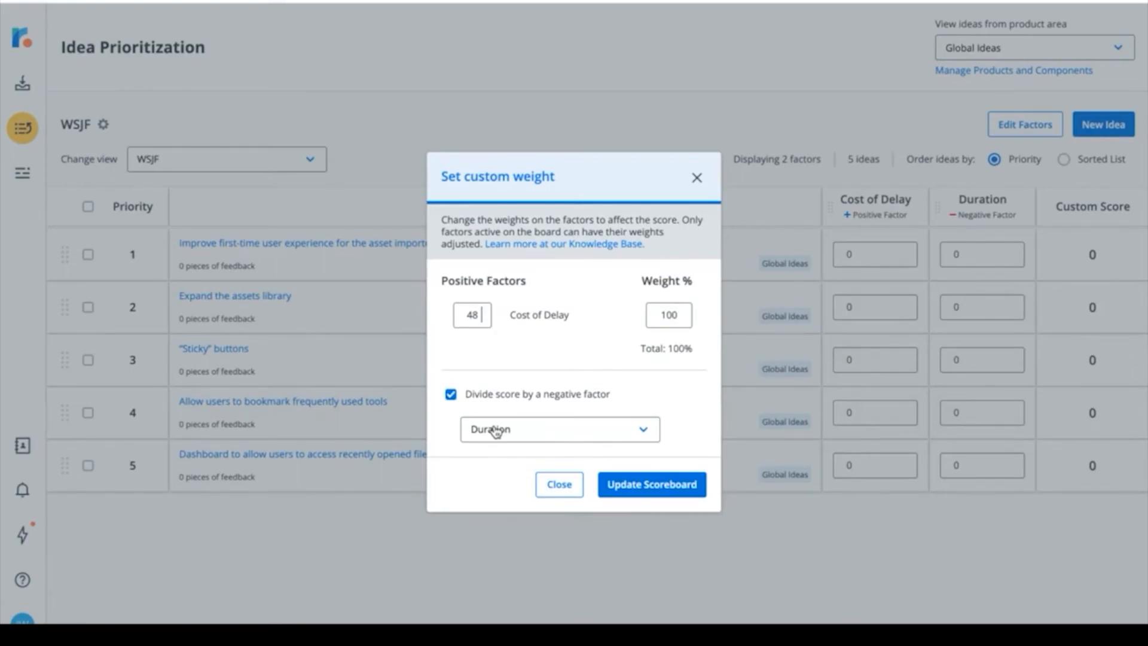
left_click(631, 485)
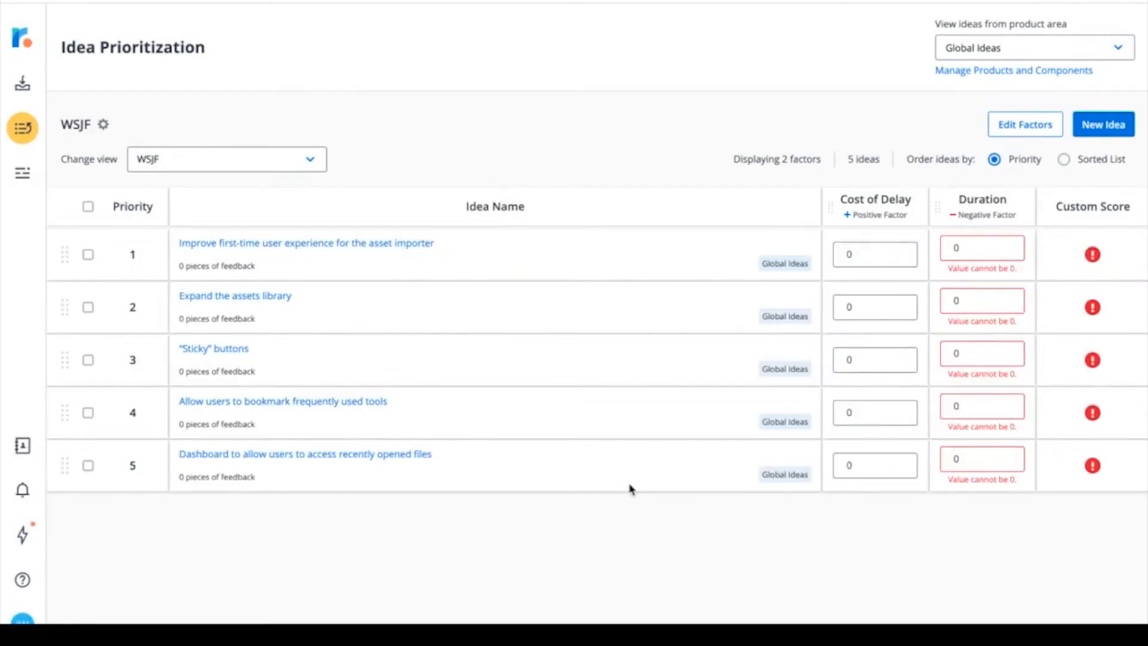
Score the asset importer idea with Cost of Delay 5 and Duration 2, and the assets library idea with 10 and 1
left_click(850, 253)
type("5")
left_click(960, 248)
type("2")
left_click(845, 306)
type("10")
left_click(960, 300)
type("1")
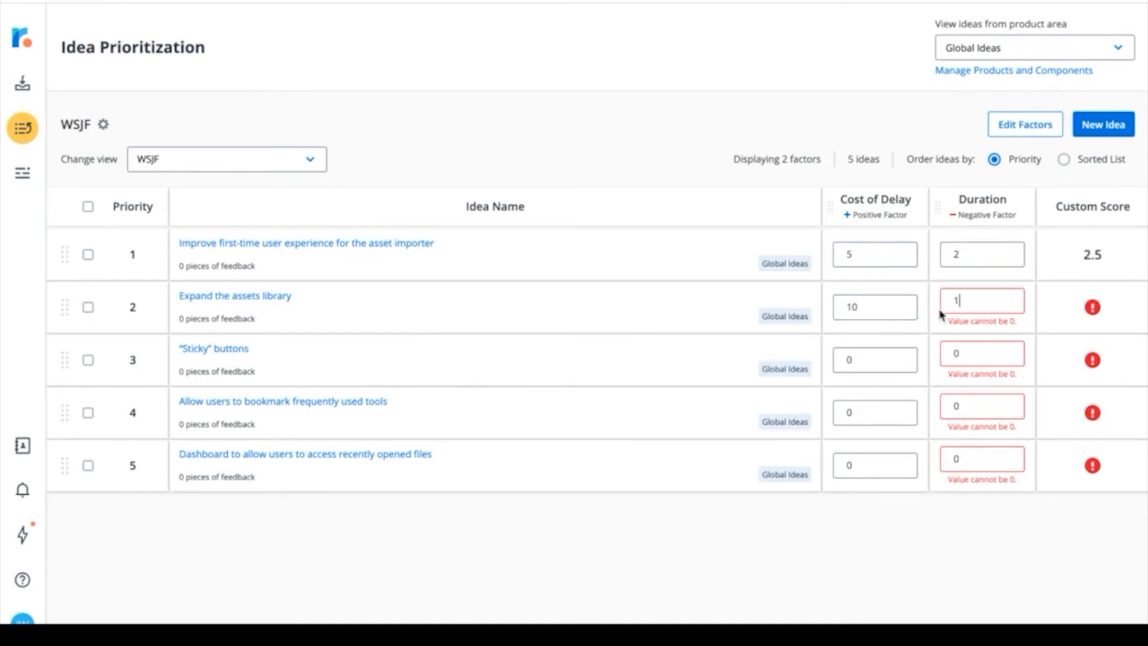
Score the "Sticky" buttons idea with Cost of Delay 2 and Duration 1
left_click(884, 354)
type("2")
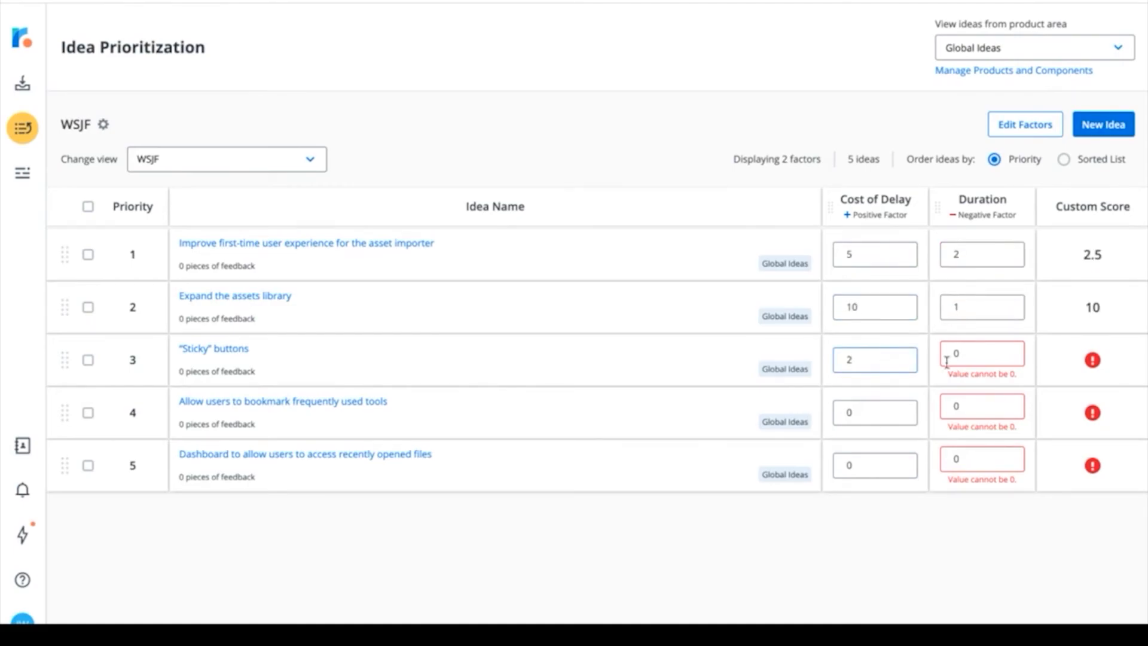
left_click(965, 355)
key("BackSpace")
type("1")
Score the idea about bookmarking frequently used tools with Cost of Delay 11 and Duration 7
left_click(873, 411)
key("BackSpace")
type("11")
left_click(964, 406)
key("BackSpace")
type("7")
Score the dashboard idea for recently opened files with Cost of Delay 13 and Duration 4
left_click(862, 463)
key("BackSpace")
type("13")
left_click(968, 458)
type("4")
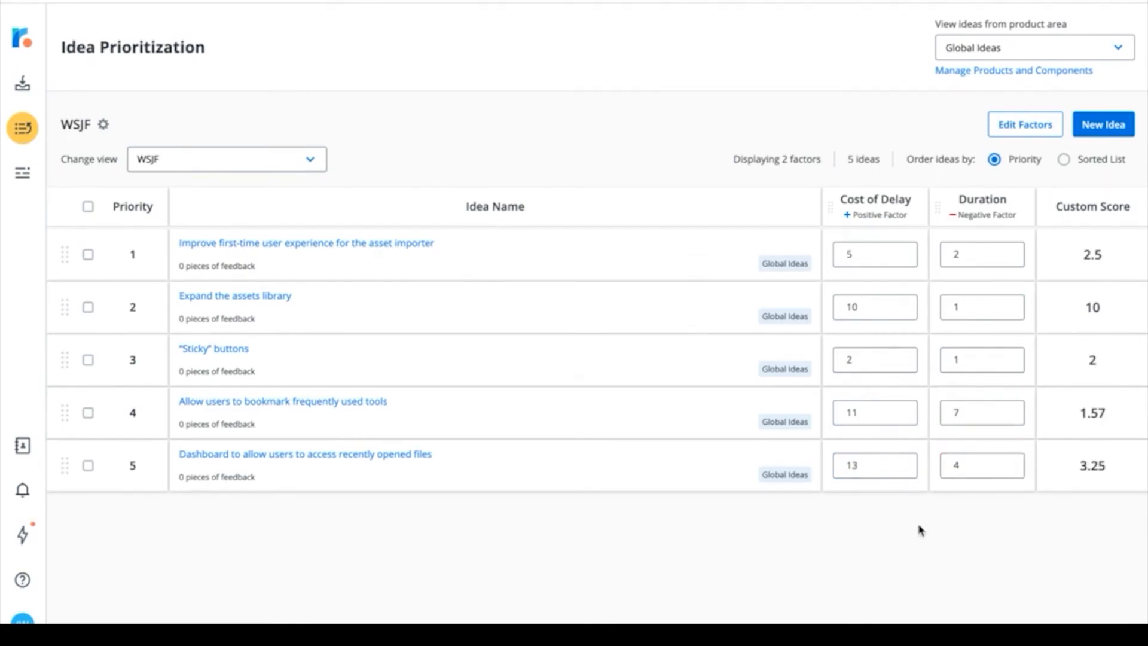
Order the ideas as a sorted list by custom score, from highest to lowest
left_click(1064, 159)
left_click(1142, 207)
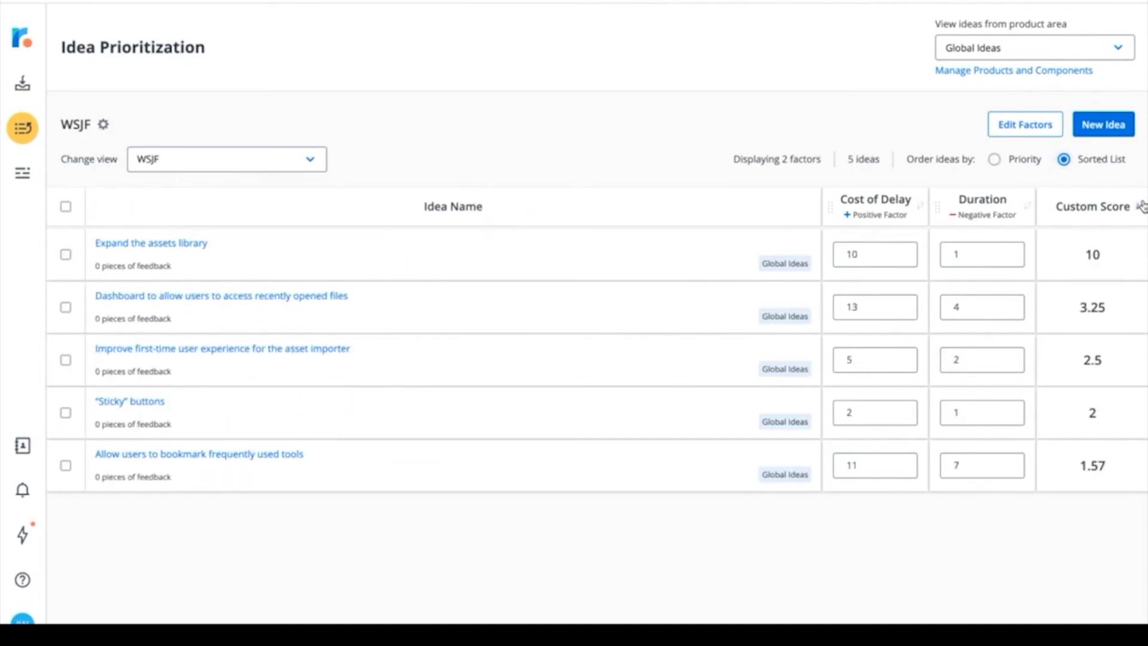